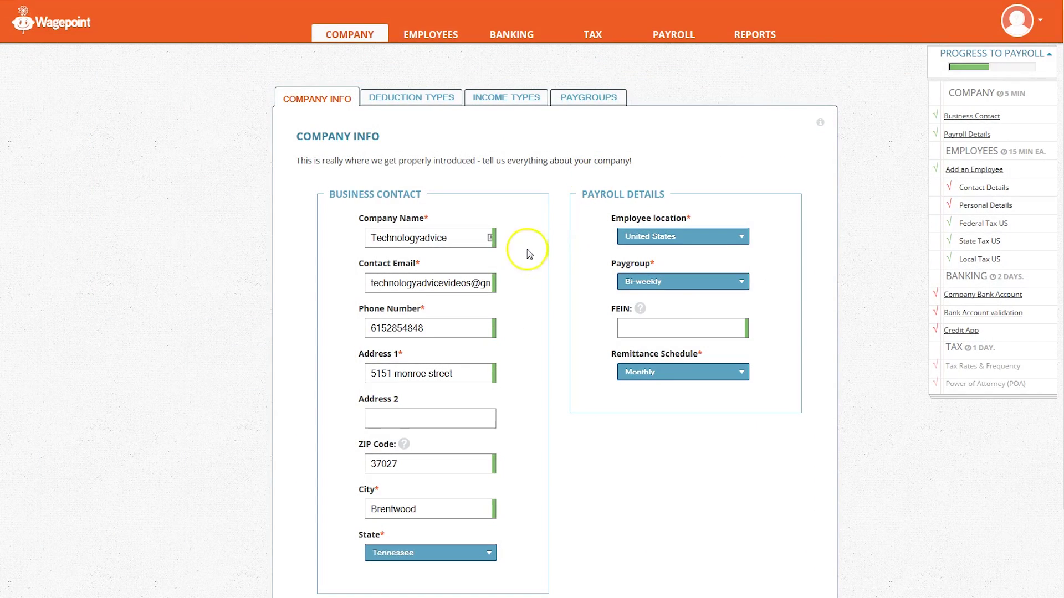
scroll(540, 233, "down", 3)
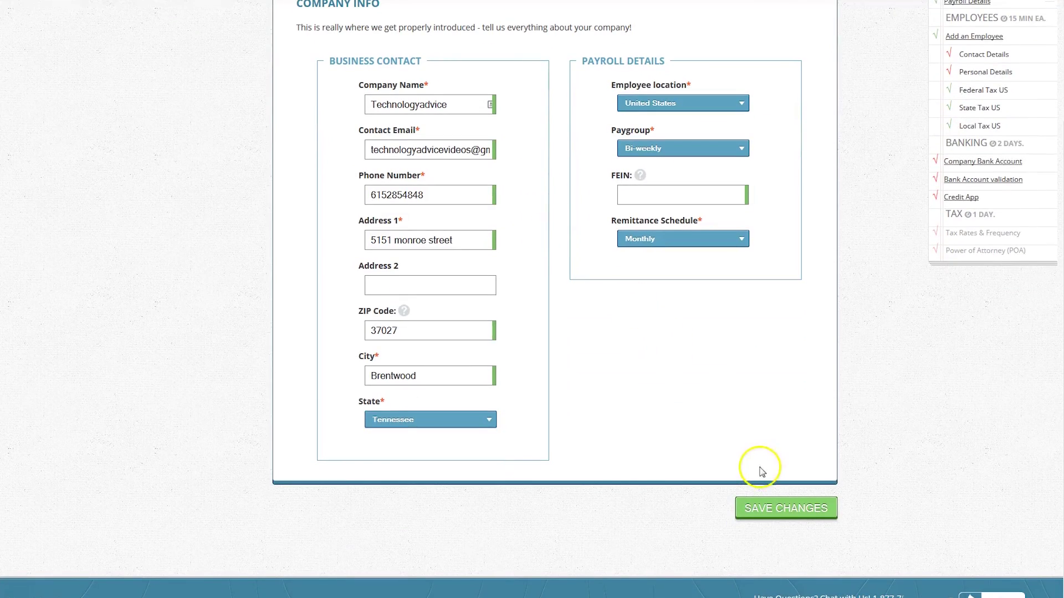
scroll(652, 394, "up", 3)
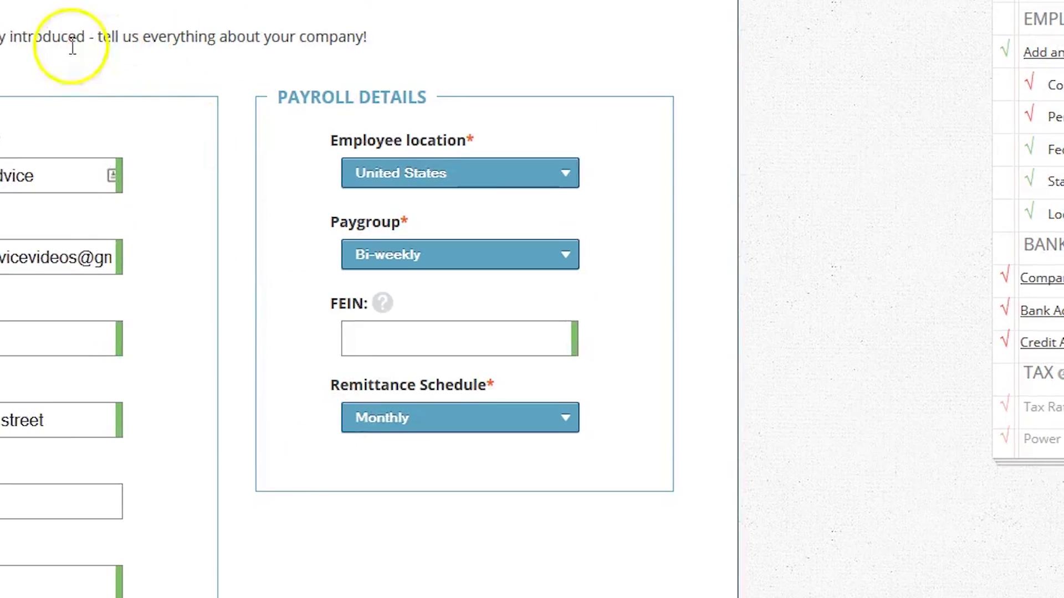
Step: Create a Long-Term Disability deduction named 'Long Term Dis' and move to the Income Types list
left_click(399, 79)
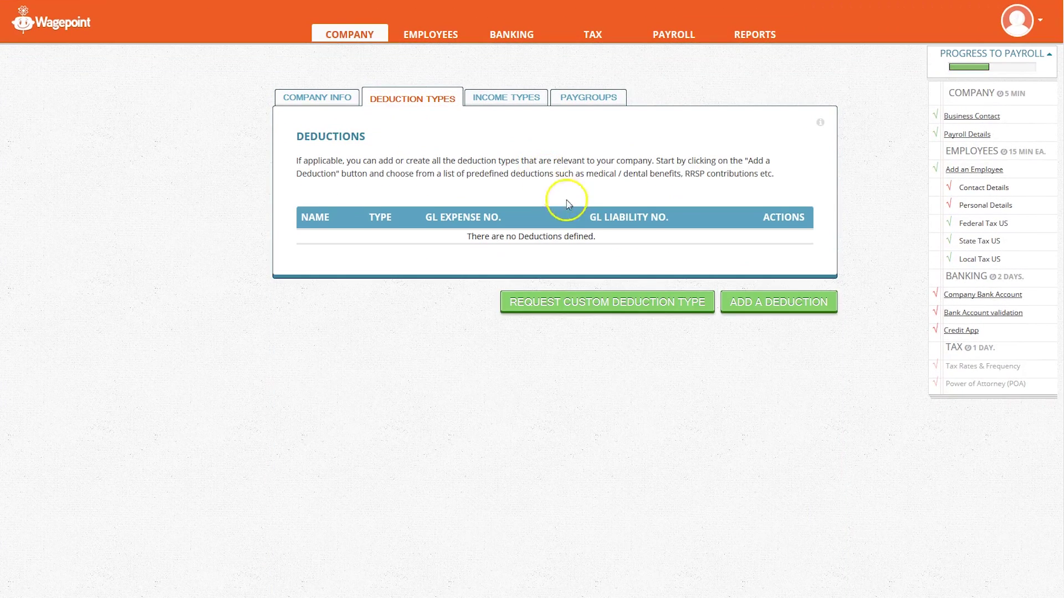
left_click(795, 305)
left_click(663, 247)
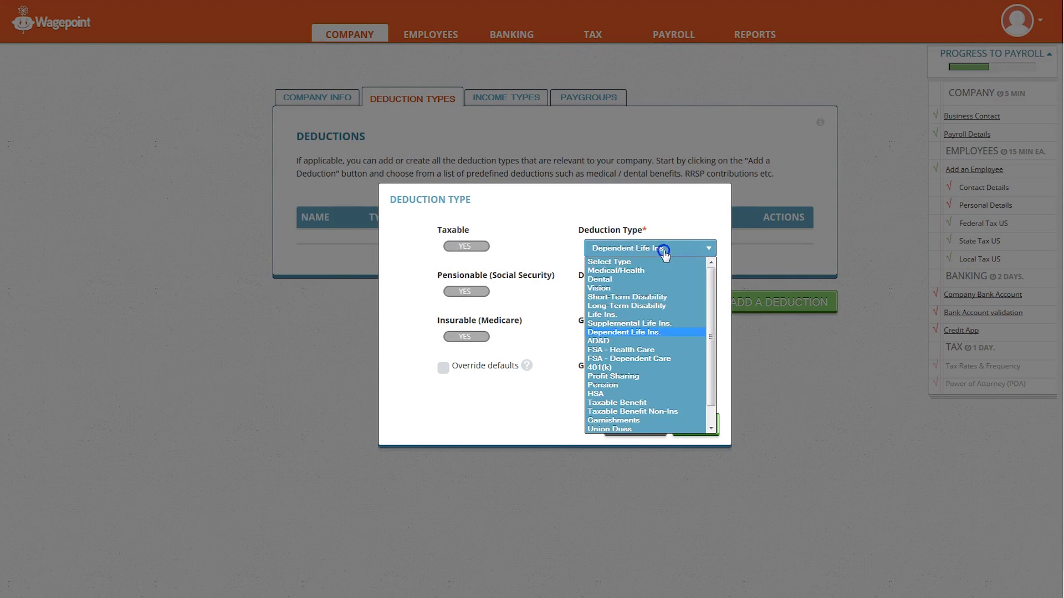
left_click(644, 300)
left_click(694, 290)
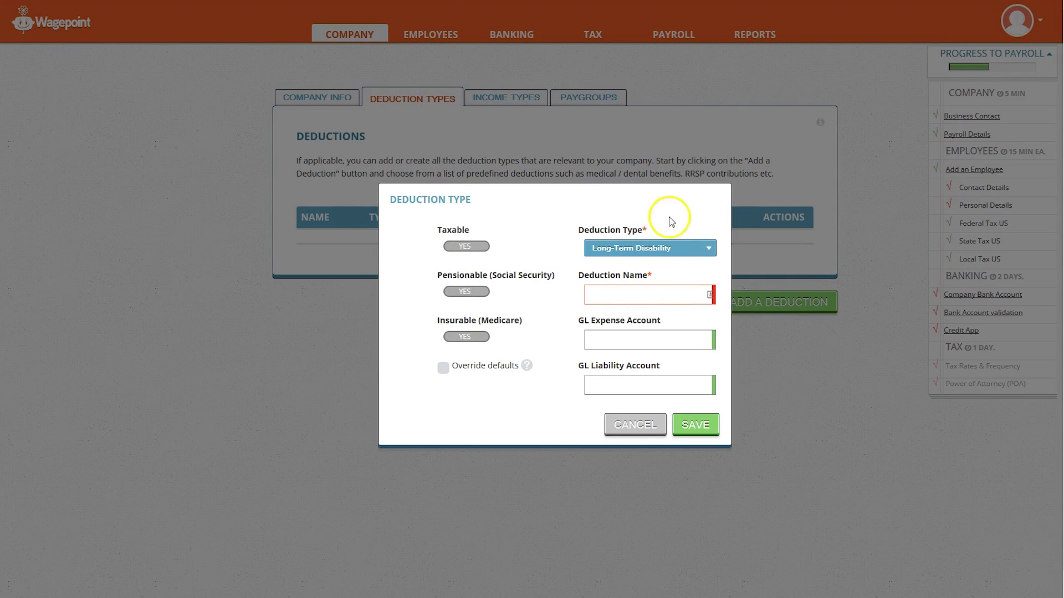
type("Long Termn Dis")
left_click(640, 294)
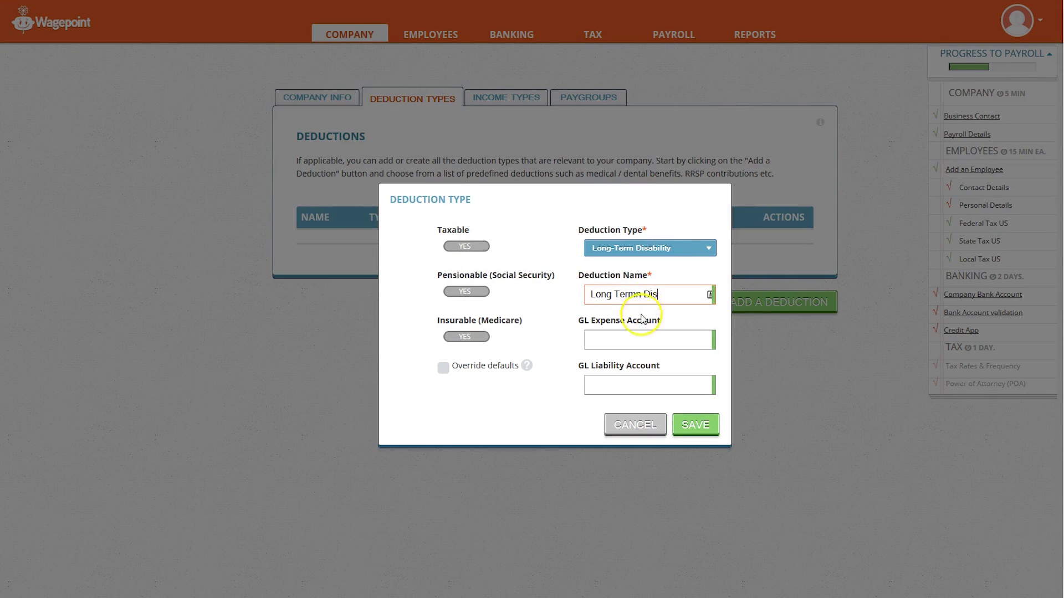
key("BackSpace")
left_click(639, 386)
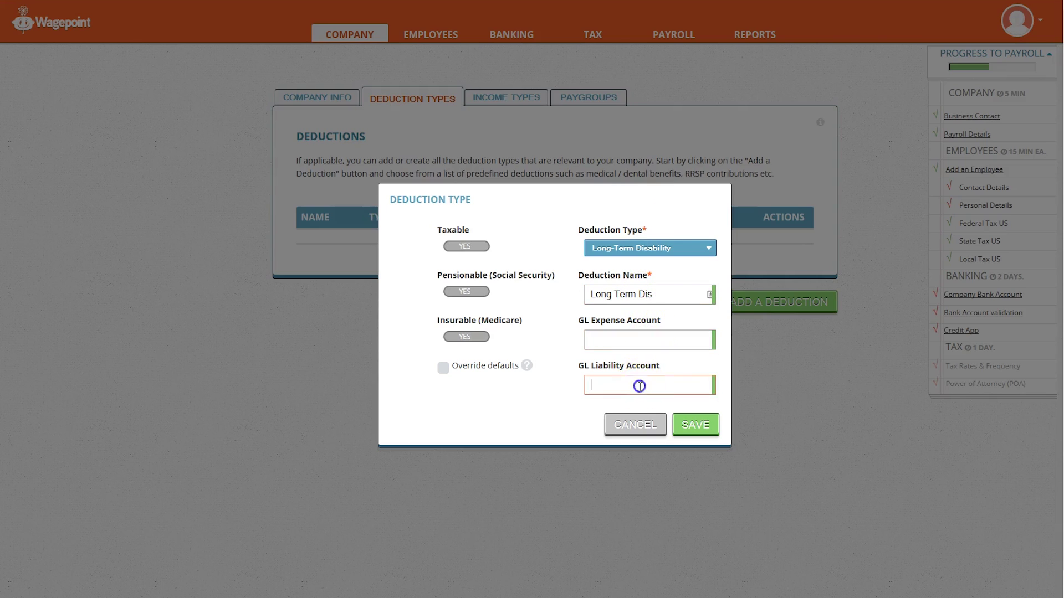
left_click(693, 424)
left_click(508, 105)
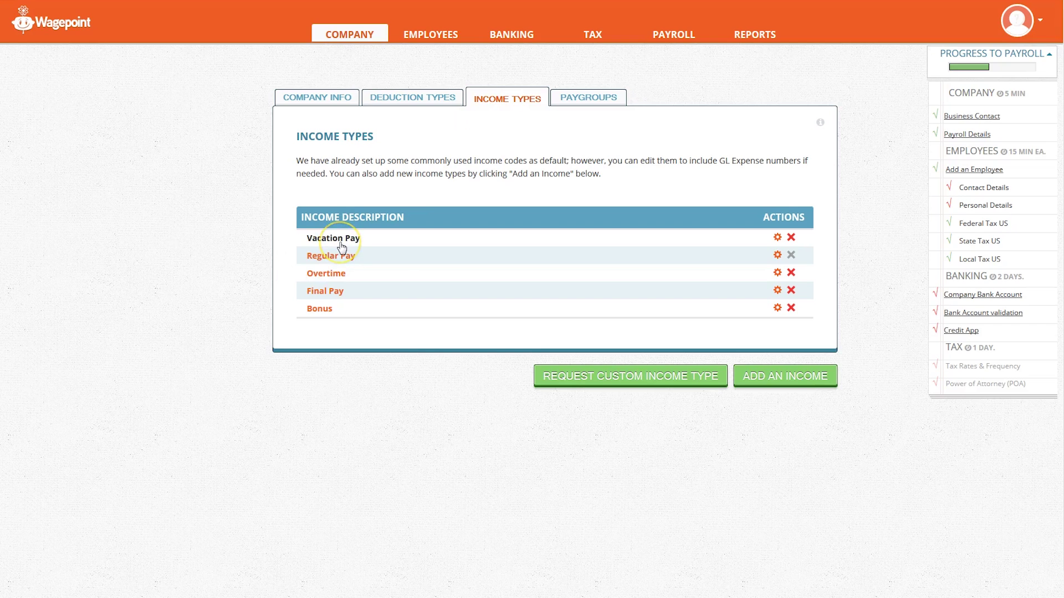
Step: Inspect the Overtime income type's settings, cancel without changes, and go to the Paygroups list
left_click(332, 277)
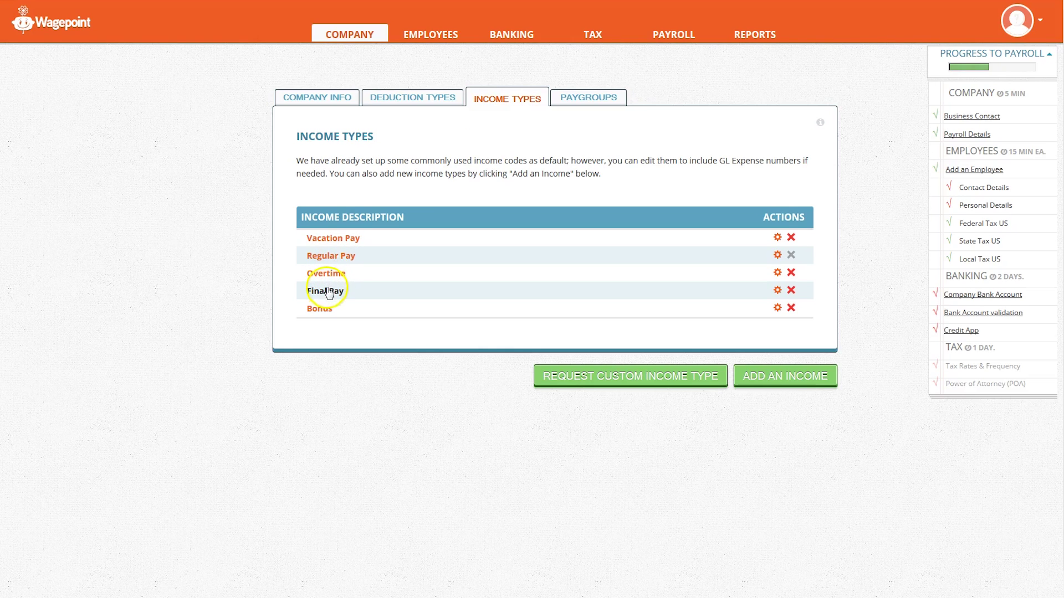
left_click(326, 275)
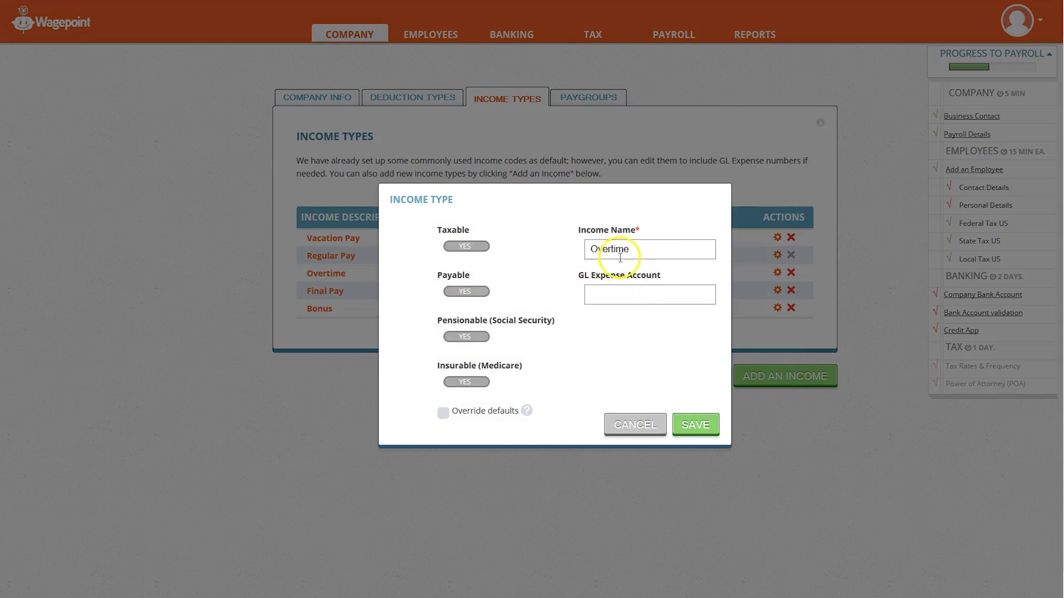
left_click(635, 425)
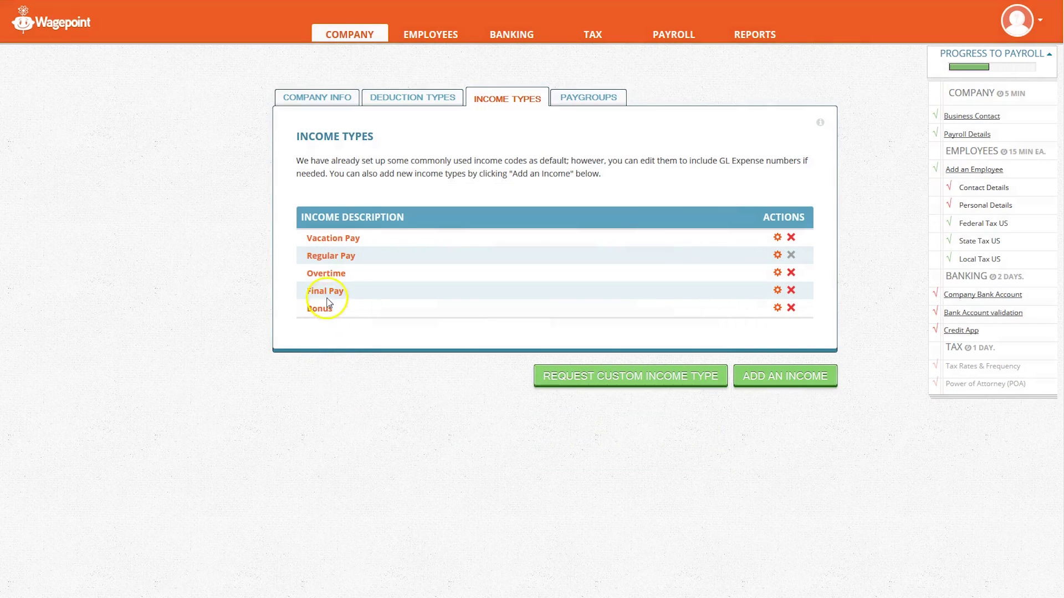
left_click(597, 97)
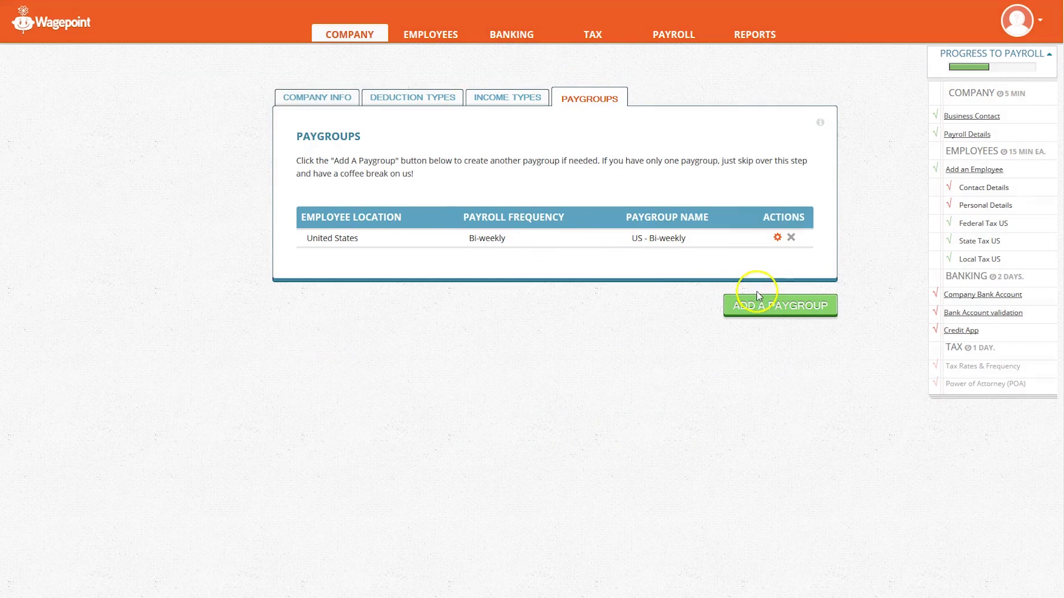
Step: Start a new employee with first and last name and hire date 08/01/2014
left_click(439, 37)
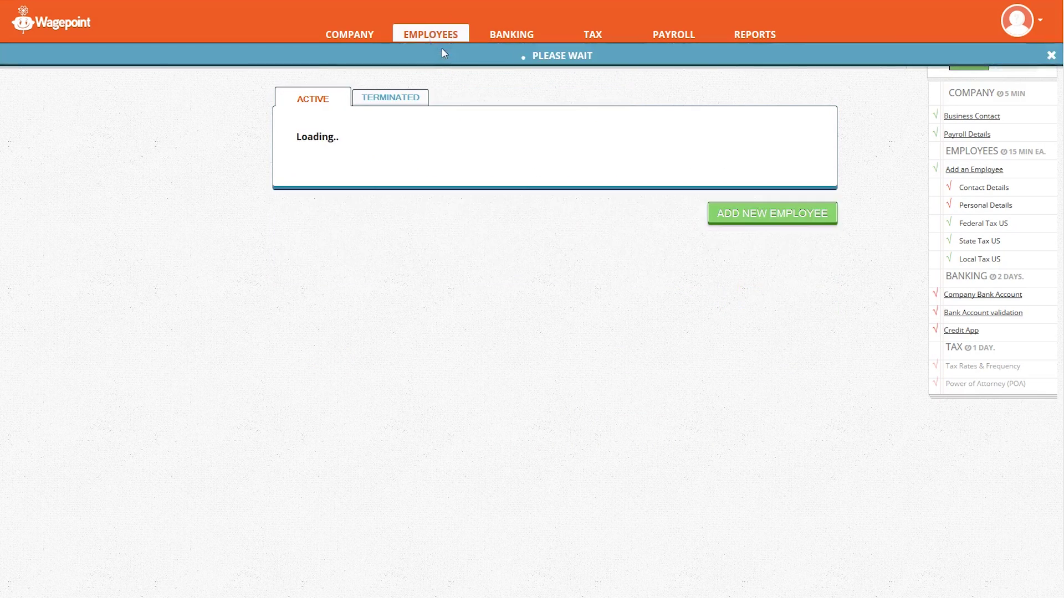
left_click(775, 274)
left_click(521, 188)
key("Tab")
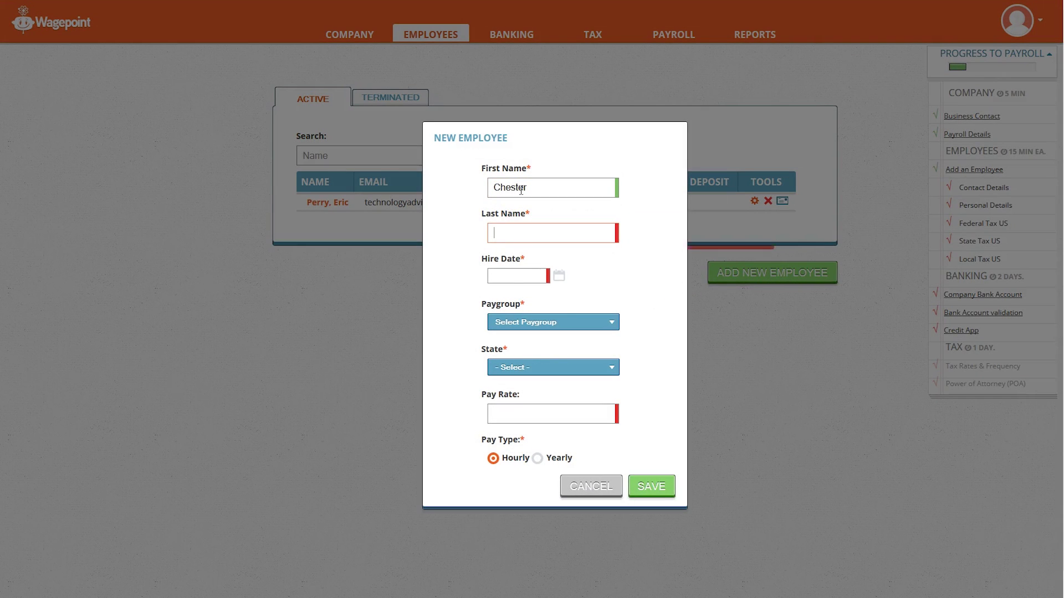
key("Tab")
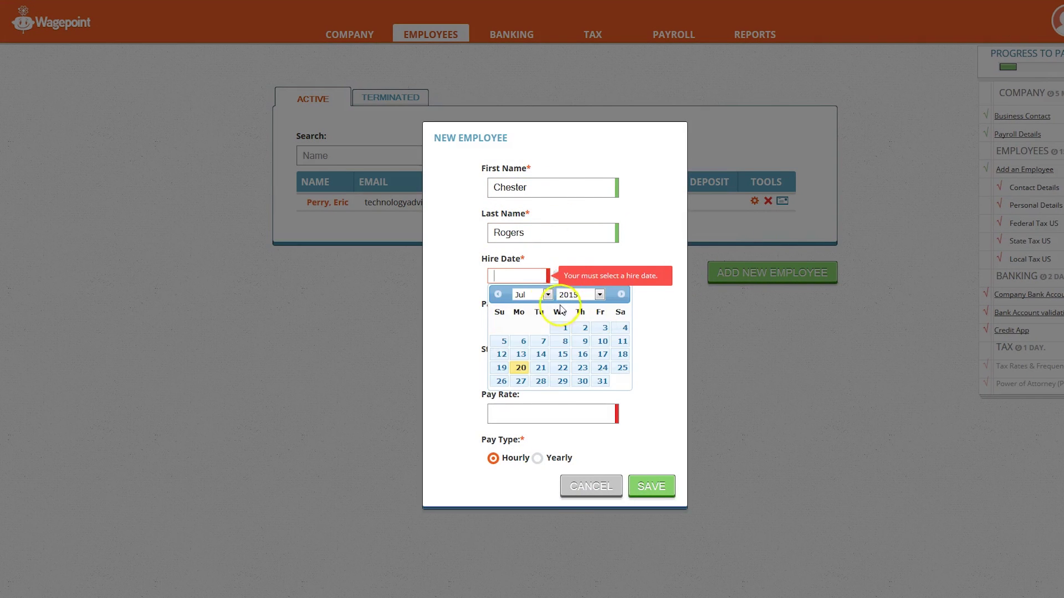
left_click(548, 294)
left_click(526, 377)
left_click(576, 294)
left_click(568, 486)
left_click(624, 328)
Step: Assign the employee to US - Bi-weekly in Tennessee at a 20.00 hourly rate and save
left_click(552, 322)
left_click(551, 344)
left_click(562, 368)
left_click(587, 424)
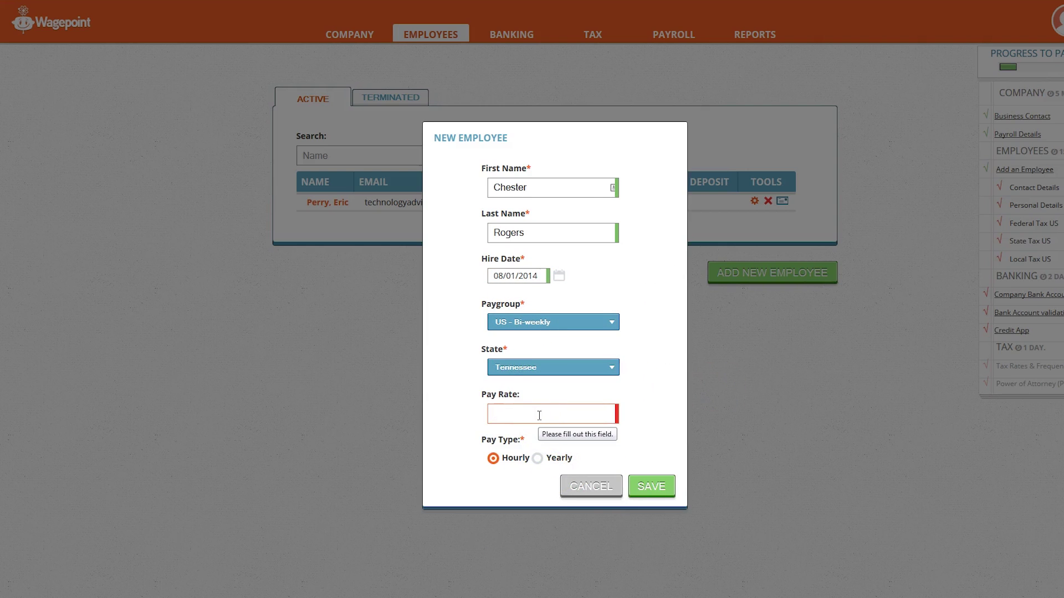
type("20.00")
left_click(648, 487)
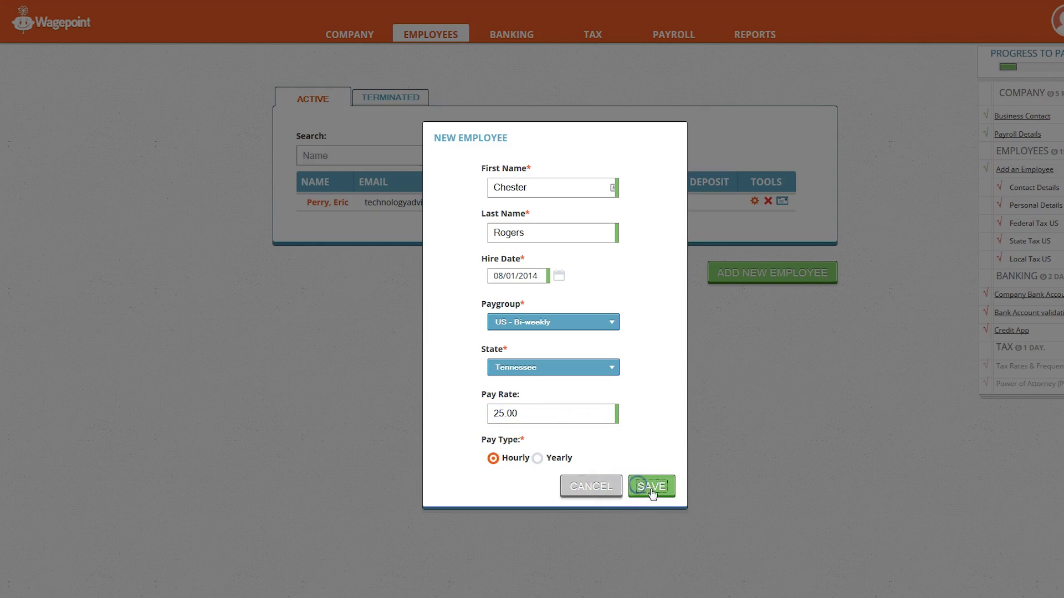
Step: Try adding a direct-deposit bank account, then start an extra income and list the income types
left_click(389, 100)
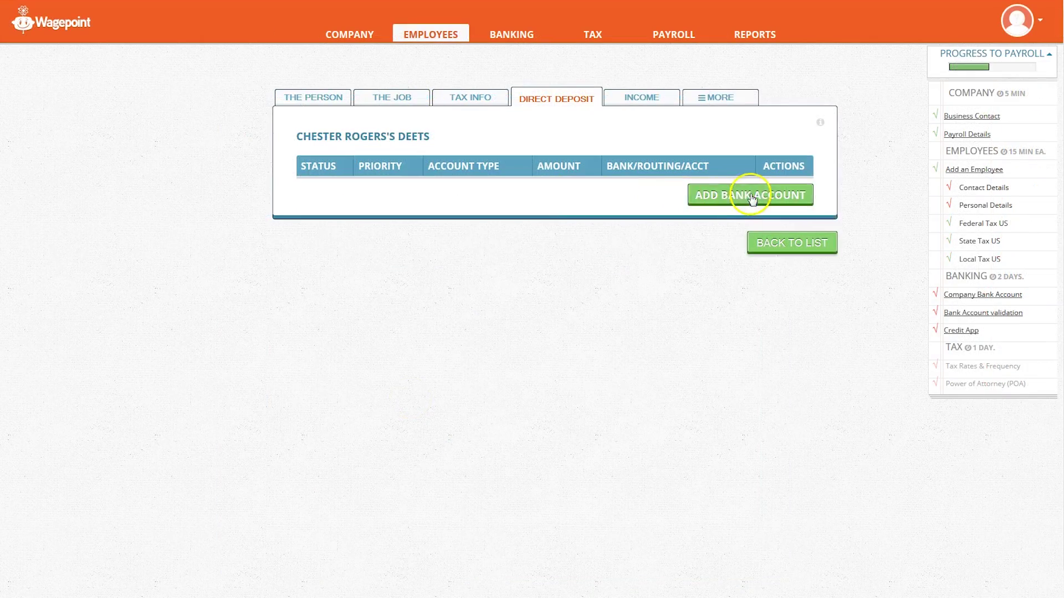
left_click(741, 196)
left_click(465, 309)
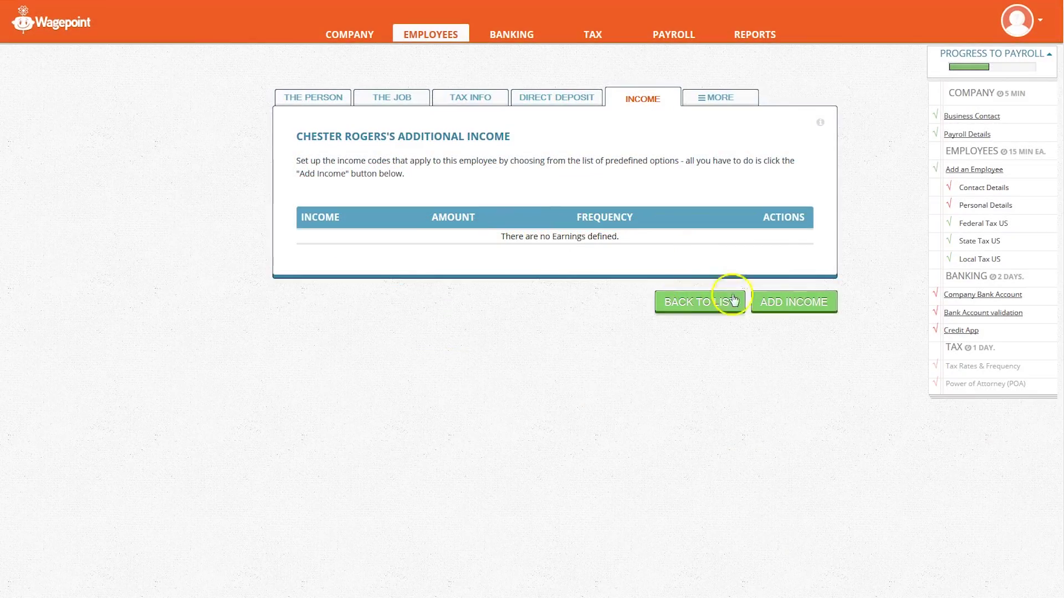
left_click(776, 302)
left_click(556, 211)
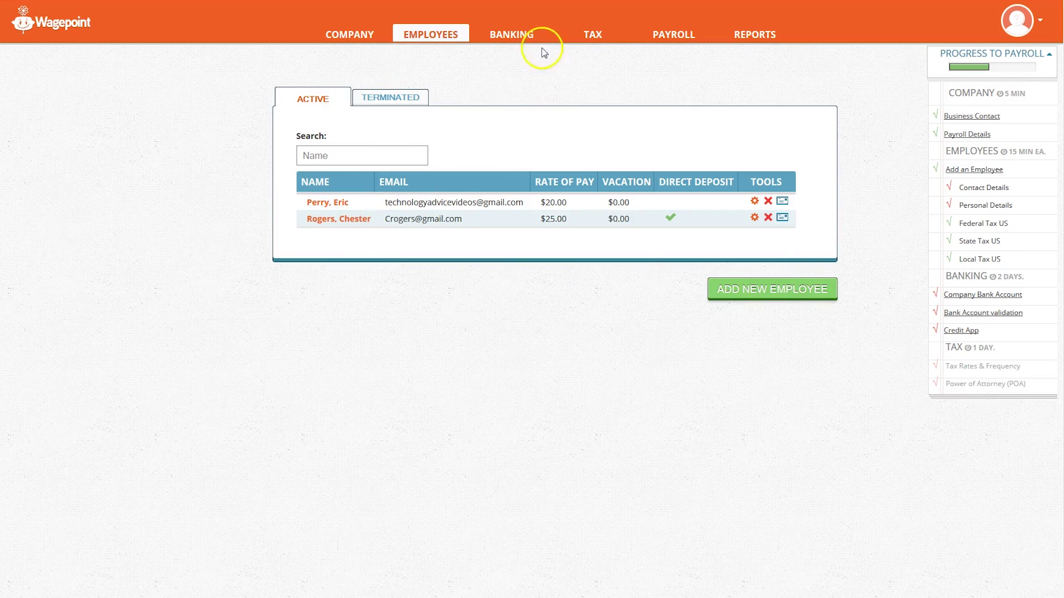
Step: Enter the Regions bank name with its routing number and the company account number
left_click(511, 34)
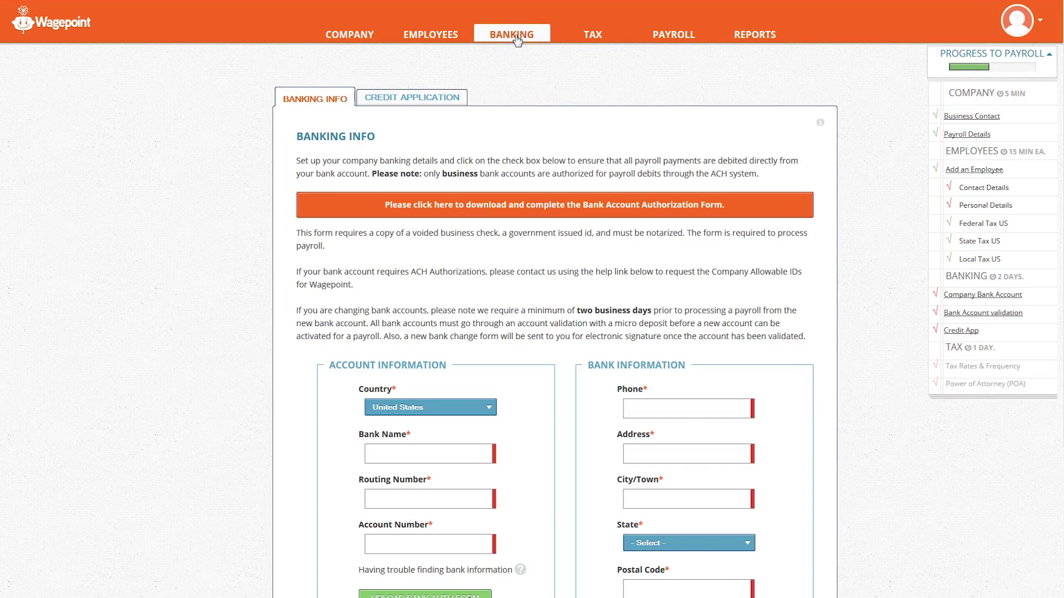
scroll(605, 174, "down", 3)
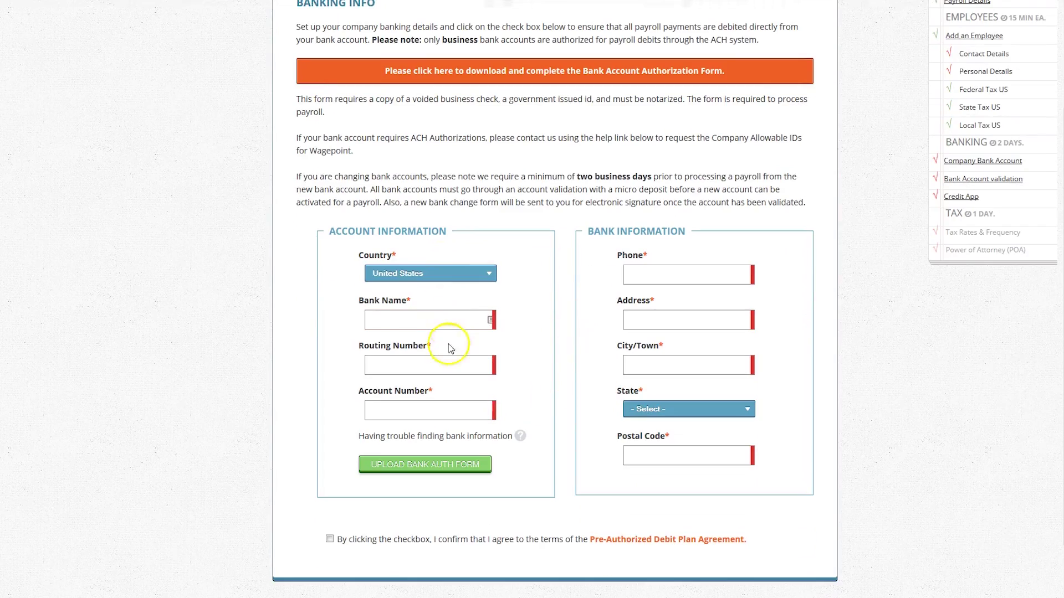
left_click(453, 324)
key("Tab")
Step: Fill in the bank's phone, address, city, Tennessee state and postal code, and accept the debit agreement
left_click(664, 271)
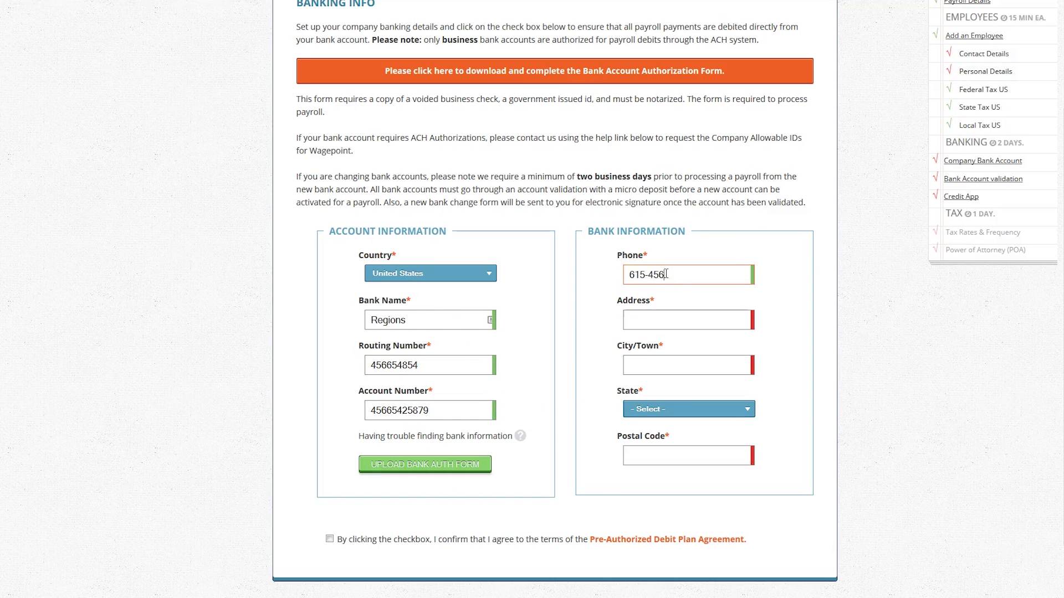
key("Tab")
key("Tab")
type("Brentwood")
key("Tab")
key("t")
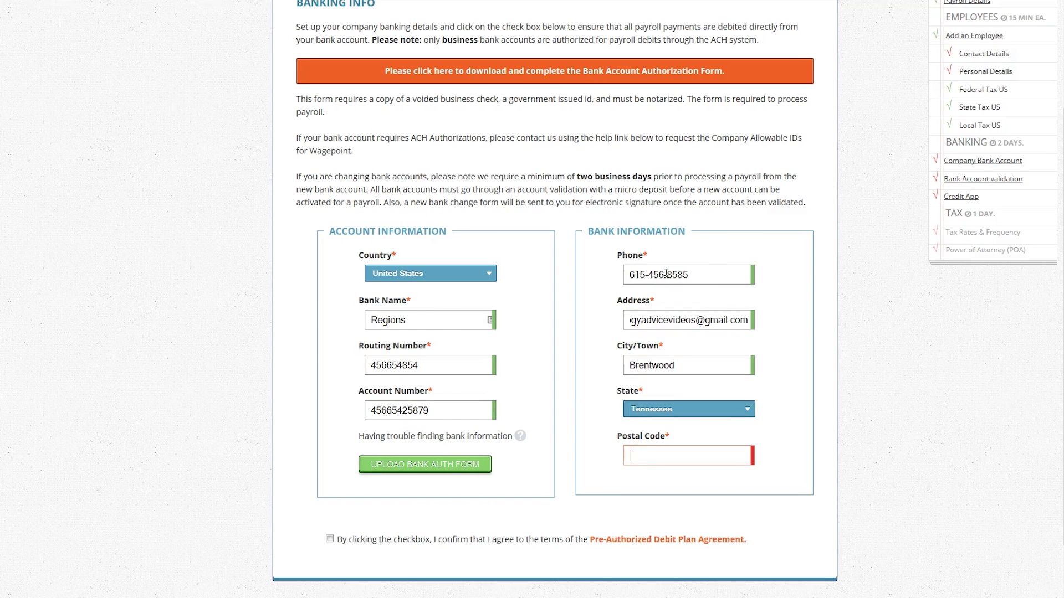
key("Tab")
type("37027")
left_click(330, 539)
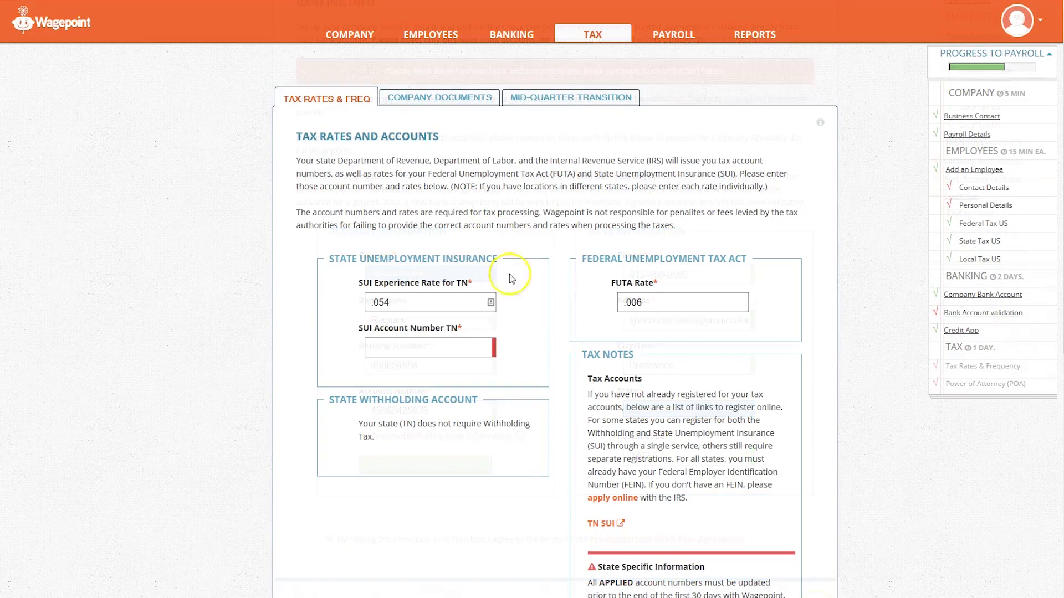
Step: Enter the TN SUI account number, review Company Documents and Mid-Quarter Transition, and save the tax settings
left_click(460, 349)
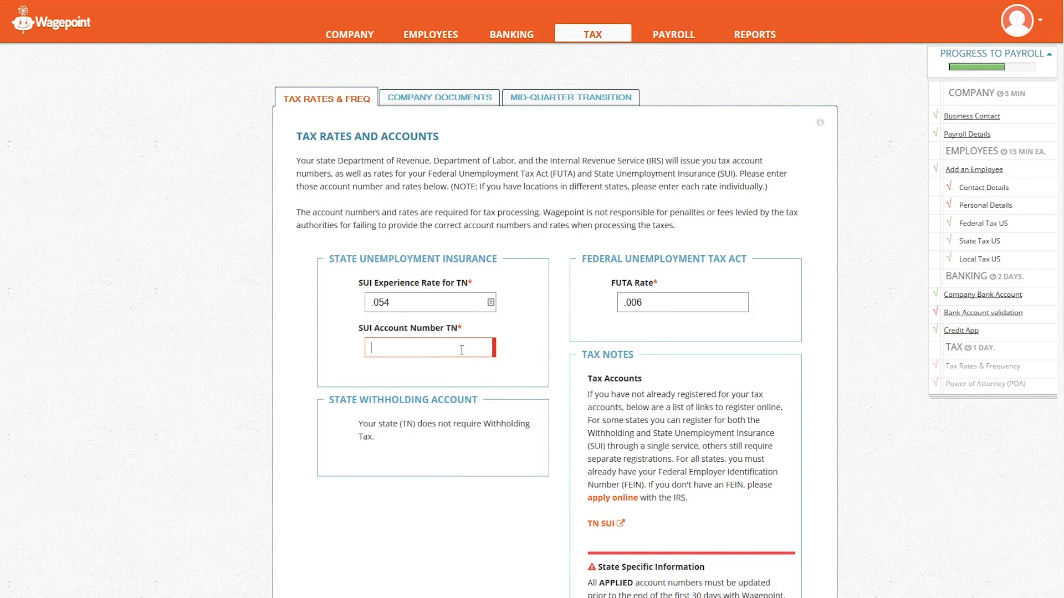
left_click(488, 99)
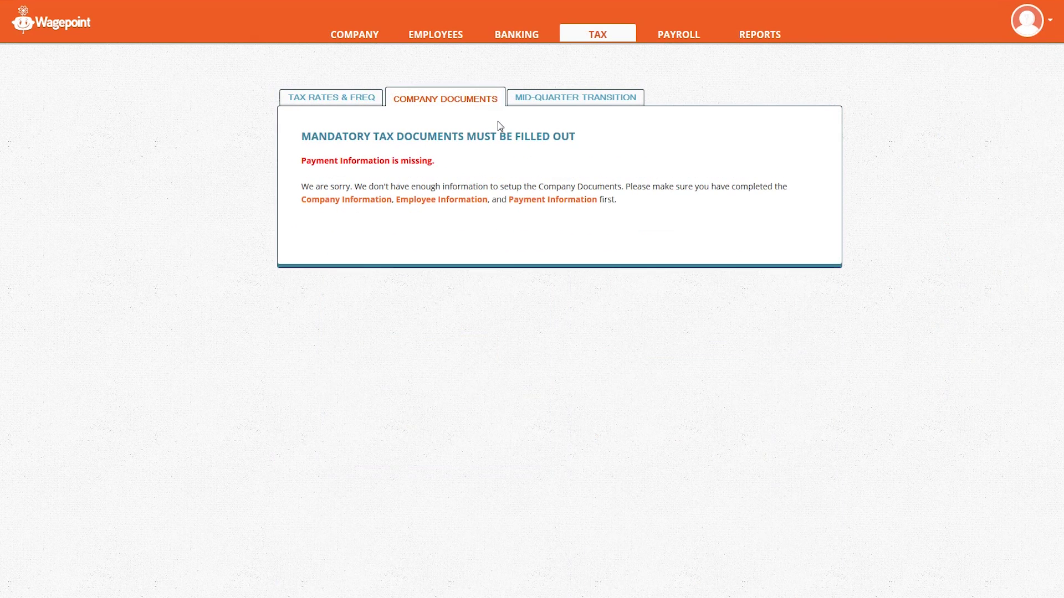
left_click(593, 103)
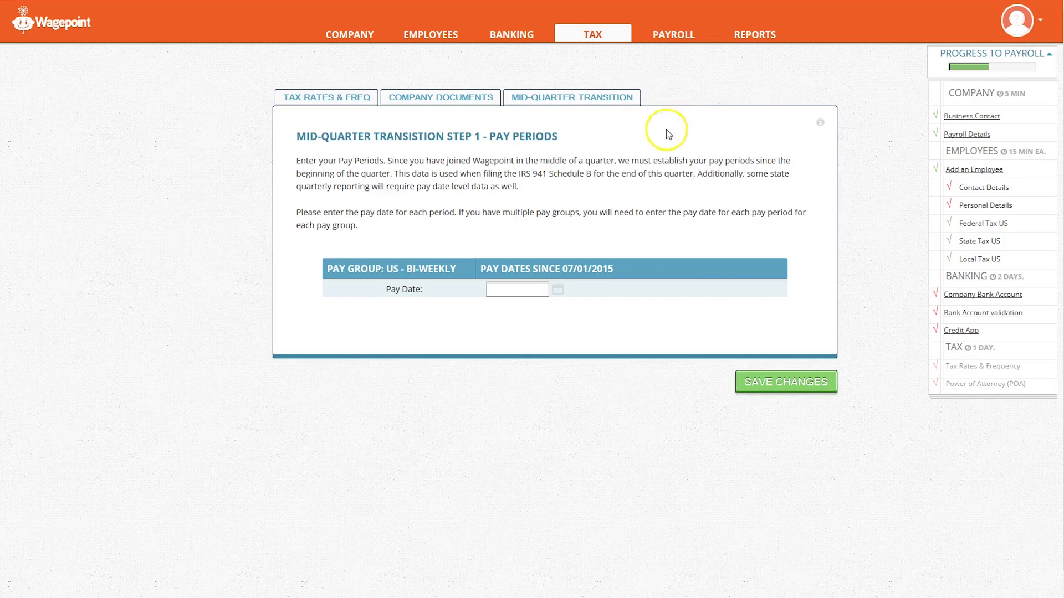
left_click(676, 34)
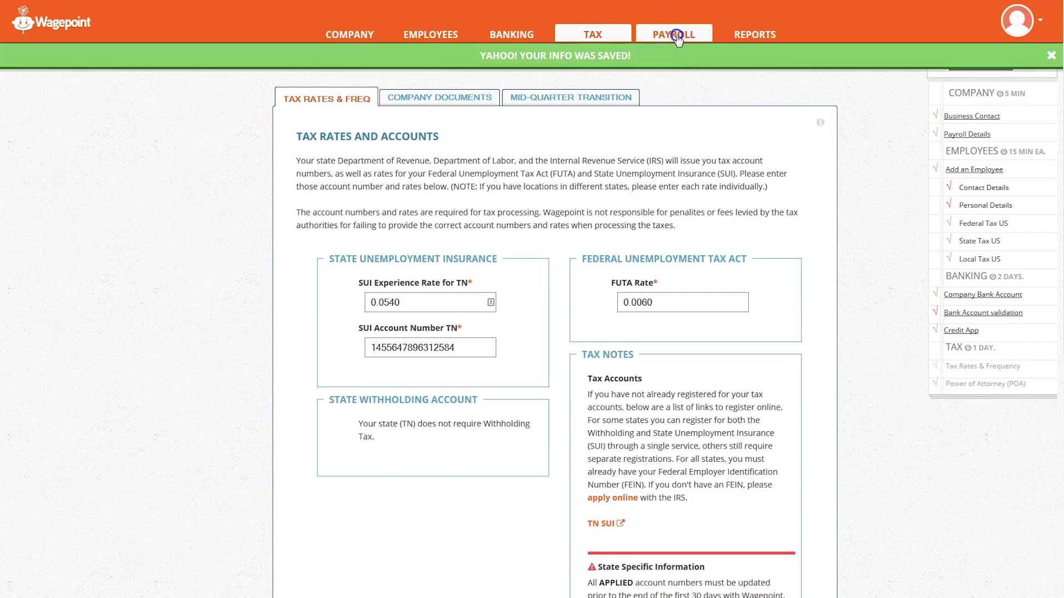
Step: Run the bi-weekly payroll with July 14 as the first pay-cycle day through to confirmation
left_click(806, 319)
left_click(339, 292)
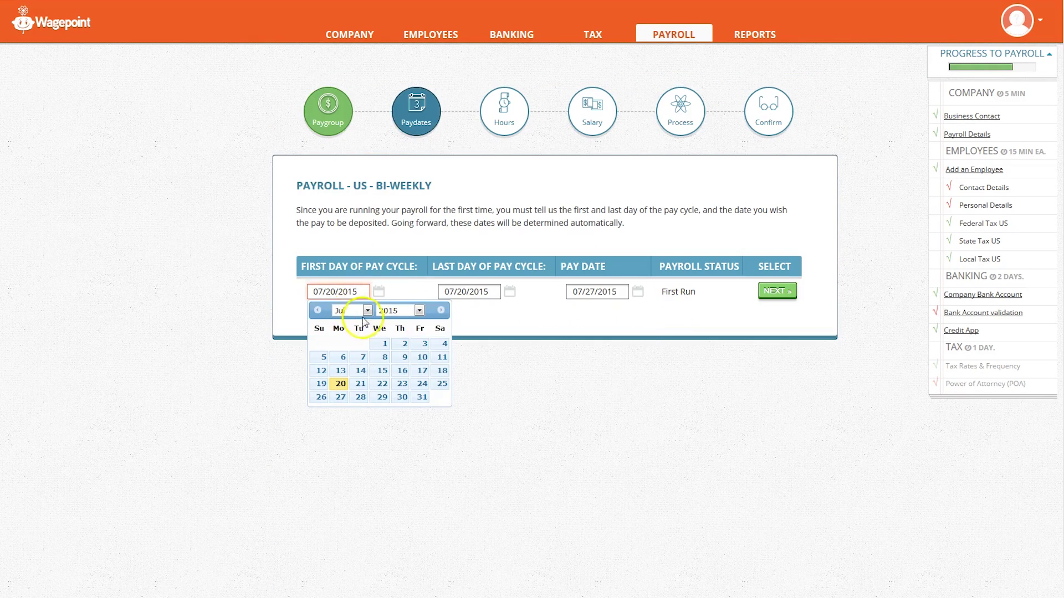
left_click(374, 372)
left_click(777, 291)
left_click(752, 299)
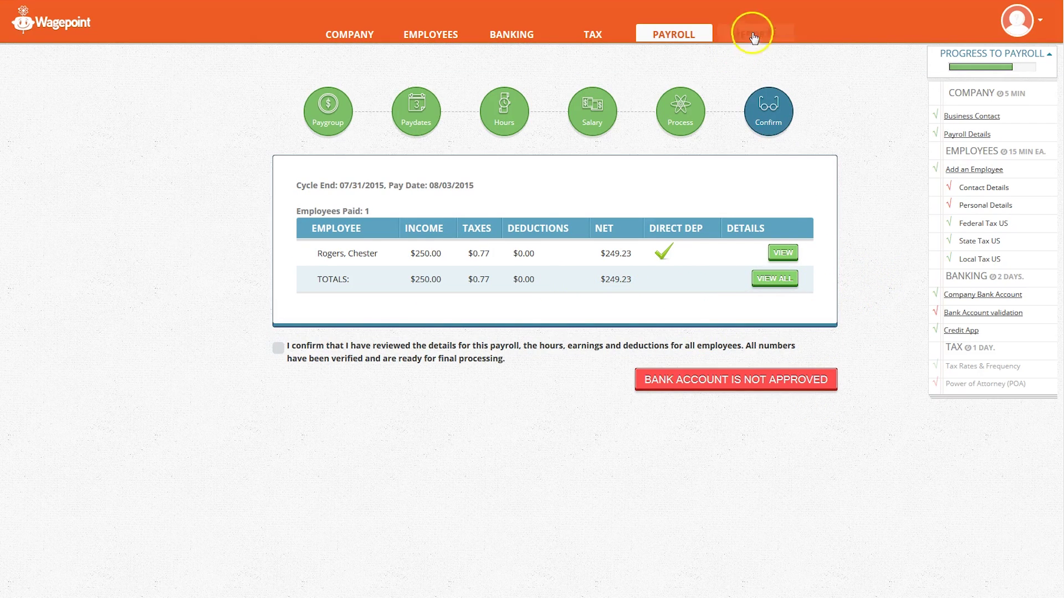
left_click(754, 35)
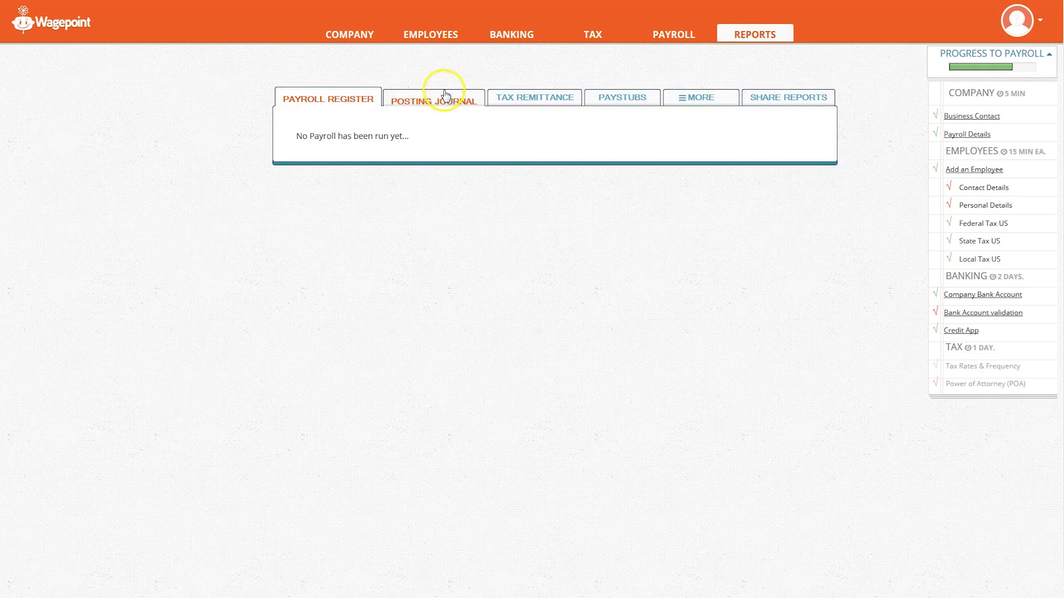
Step: Check the empty Posting Journal and Tax Remittance reports, then scroll down to the pricing section
left_click(445, 94)
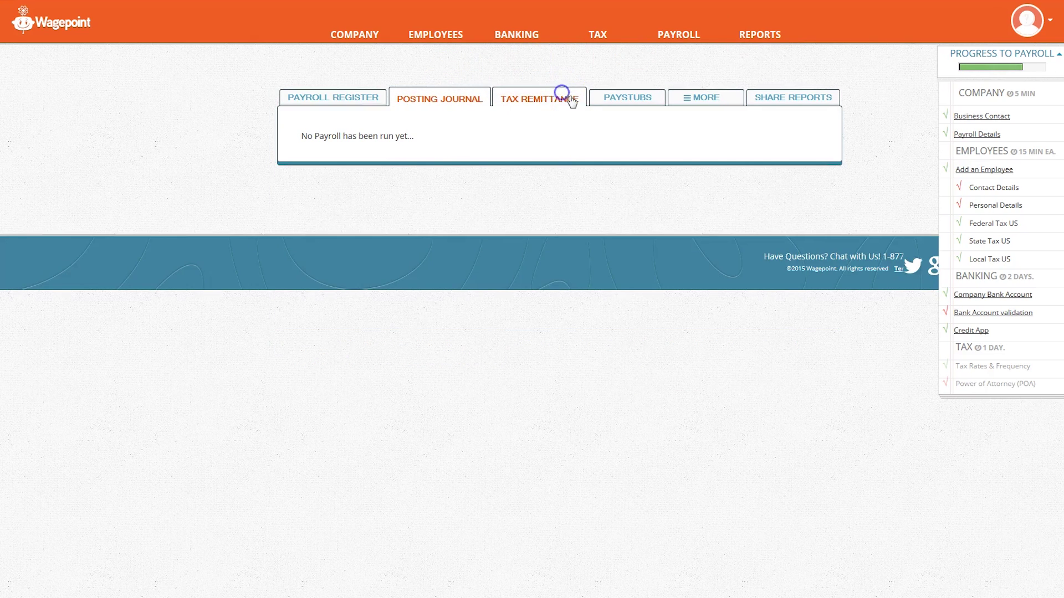
left_click(563, 98)
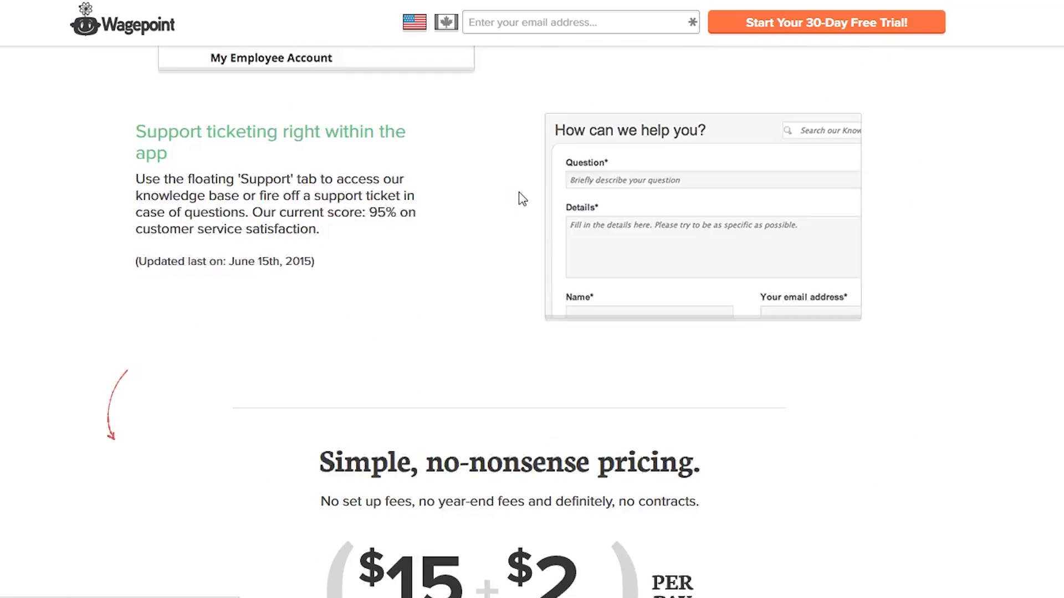
scroll(520, 196, "down", 3)
scroll(521, 199, "down", 3)
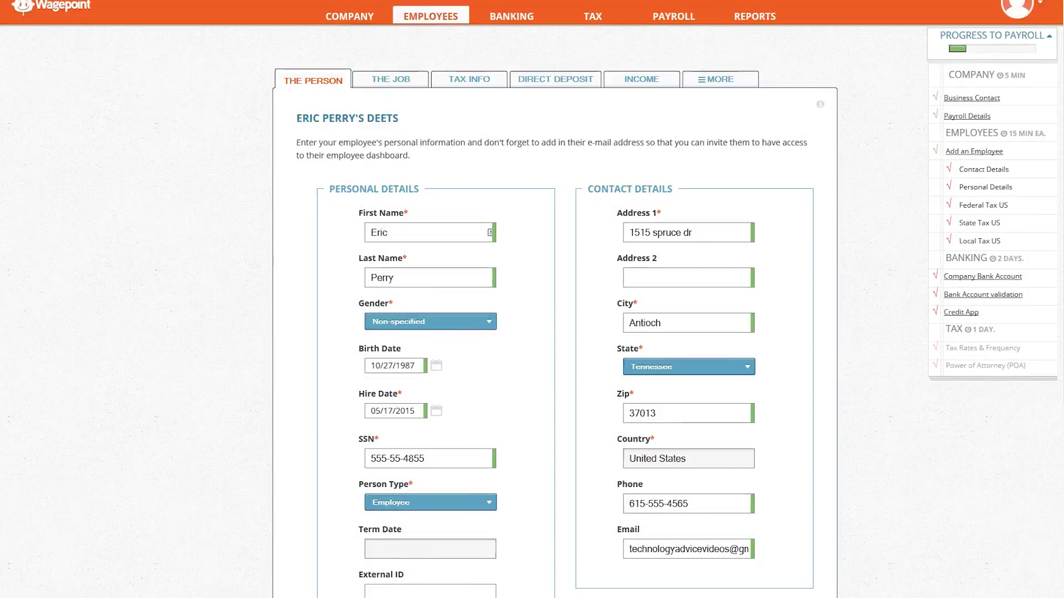
Step: Save the second employee's The Person form with the 'Video creator' note
left_click(813, 510)
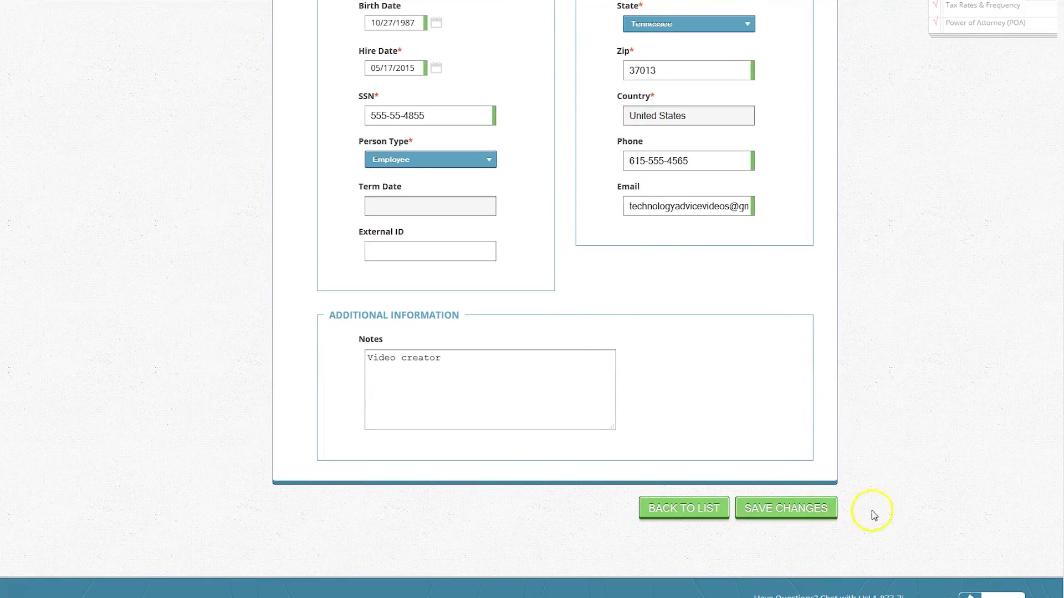